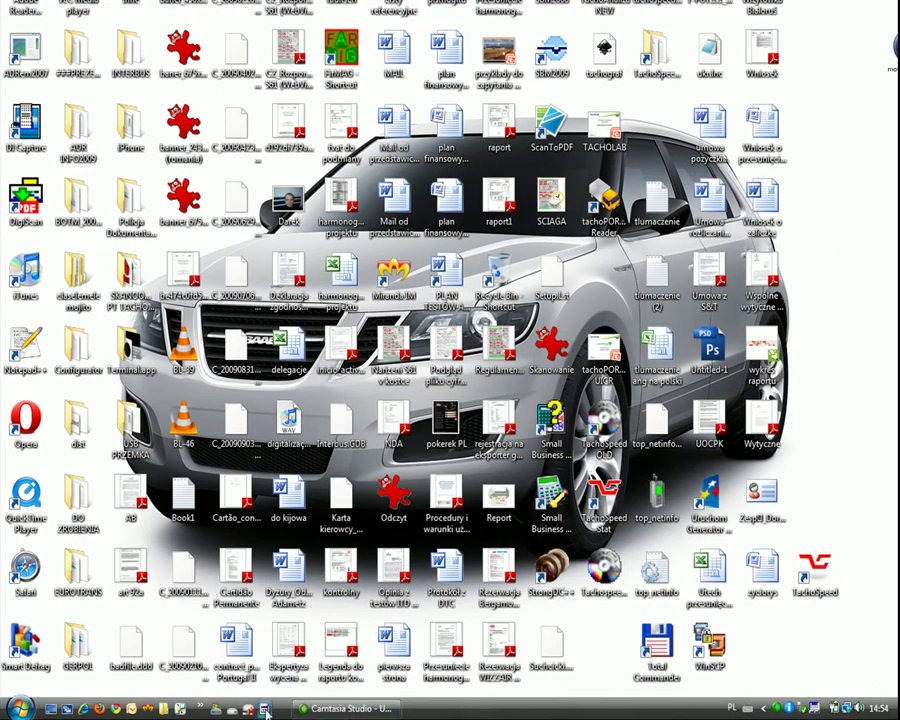
Uninstall TachoSpeed and all its components, then close the finished uninstaller.
{"action": "left_click", "coordinate": [266, 709]}
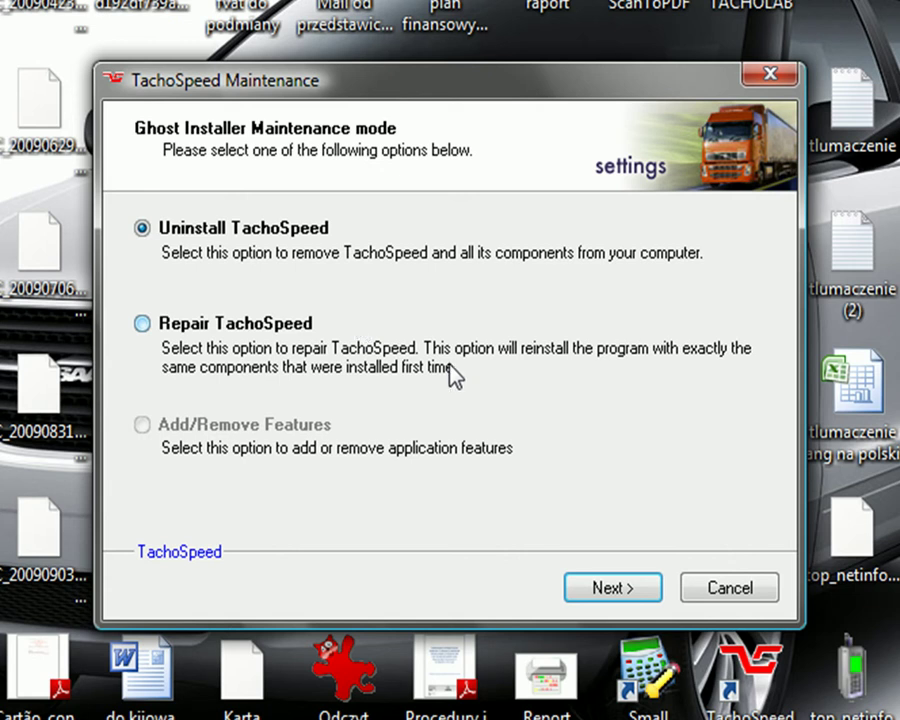
{"action": "left_click", "coordinate": [623, 592]}
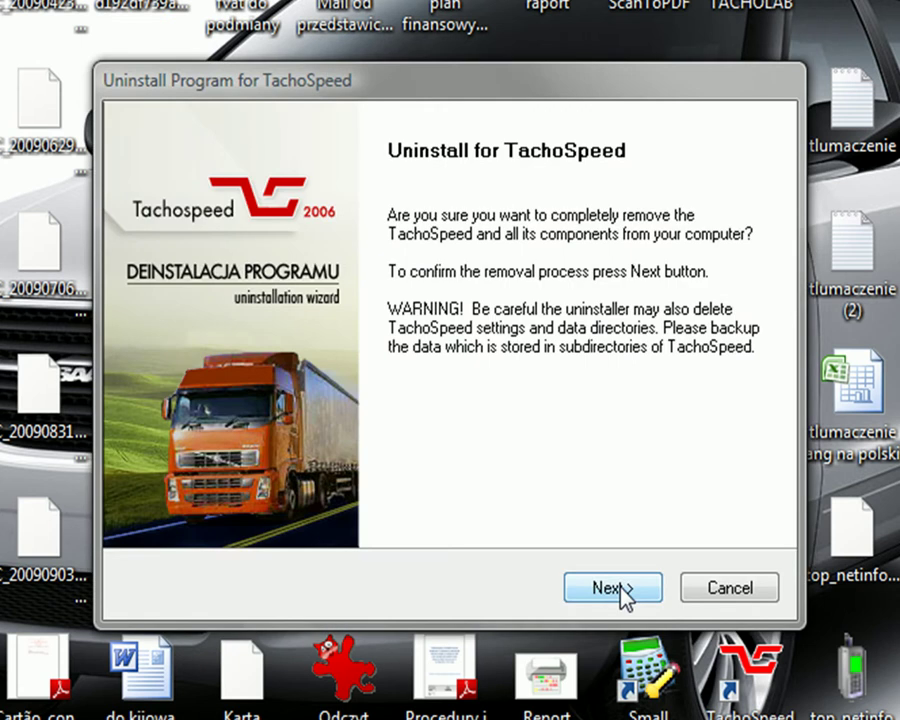
{"action": "left_click", "coordinate": [620, 590]}
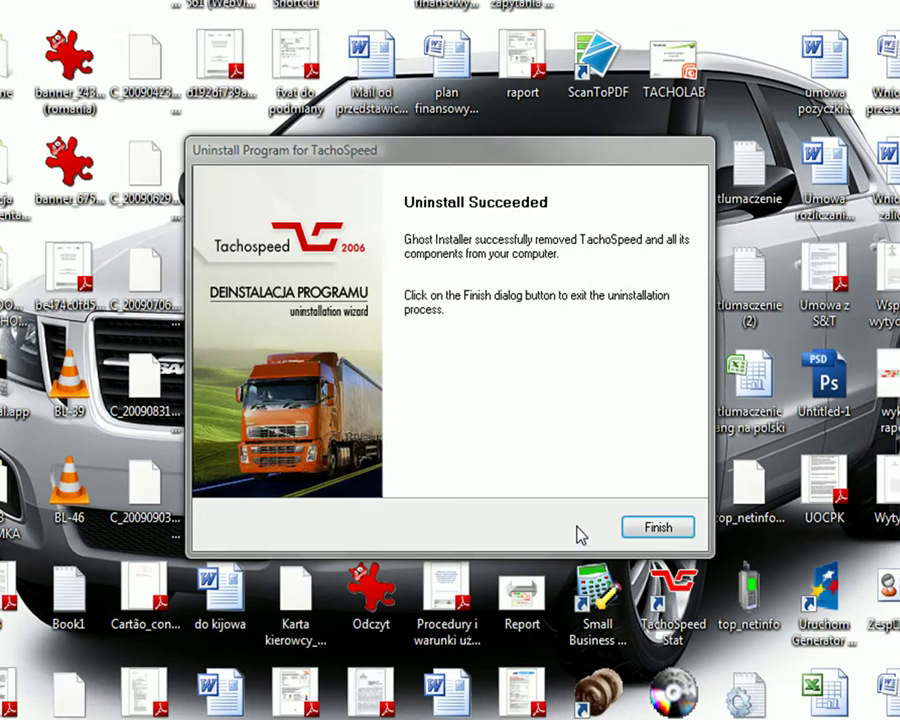
{"action": "left_click", "coordinate": [658, 527]}
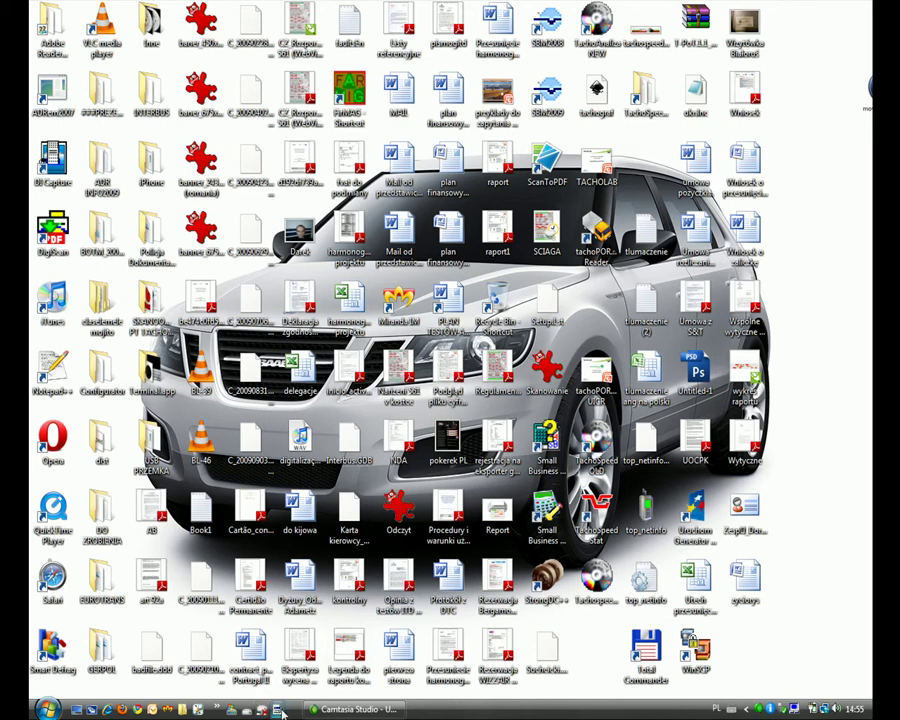
Start the TachoSpeed 2.32 setup in English (United States) and get past the welcome page.
{"action": "left_click", "coordinate": [281, 710]}
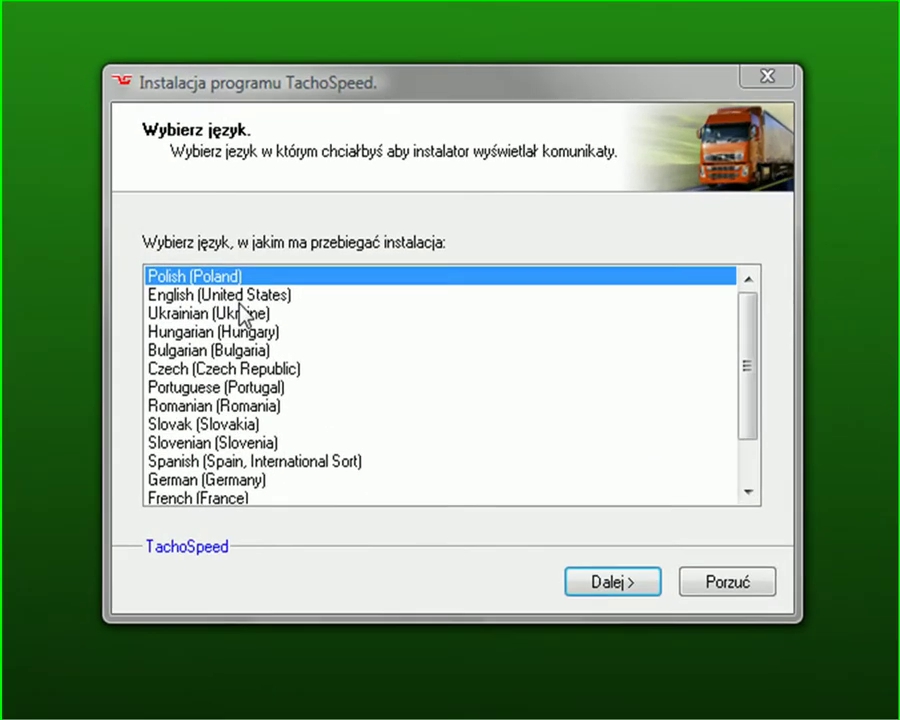
{"action": "left_click", "coordinate": [307, 315]}
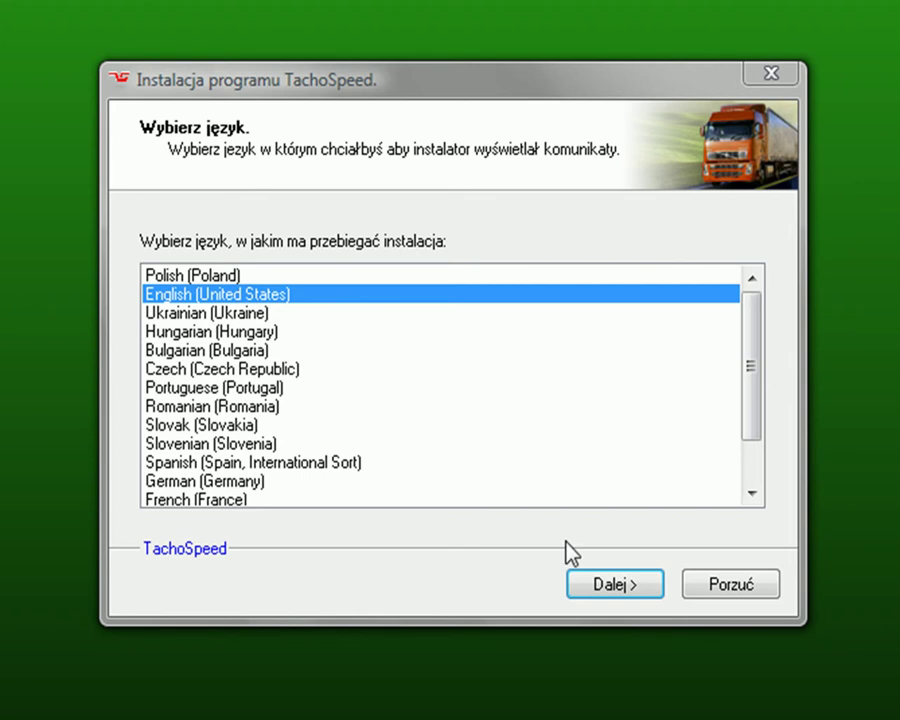
{"action": "left_click", "coordinate": [603, 588]}
{"action": "left_click", "coordinate": [603, 588]}
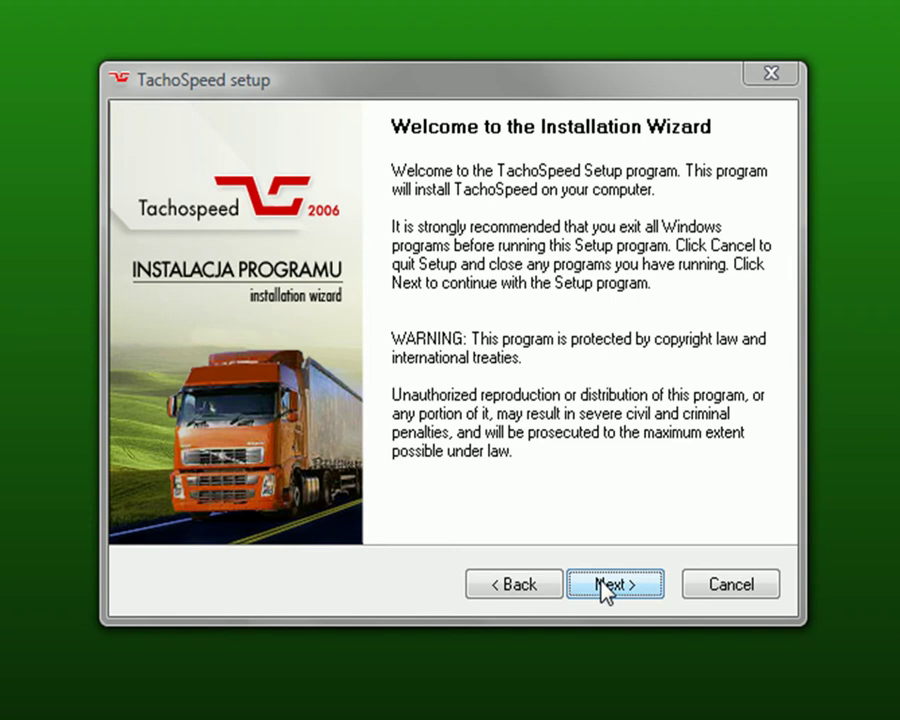
Accept the licence and keep folder C:\Program Files\Infolab\TachoSpeed and program group TachoSpeed.
{"action": "left_click", "coordinate": [157, 509]}
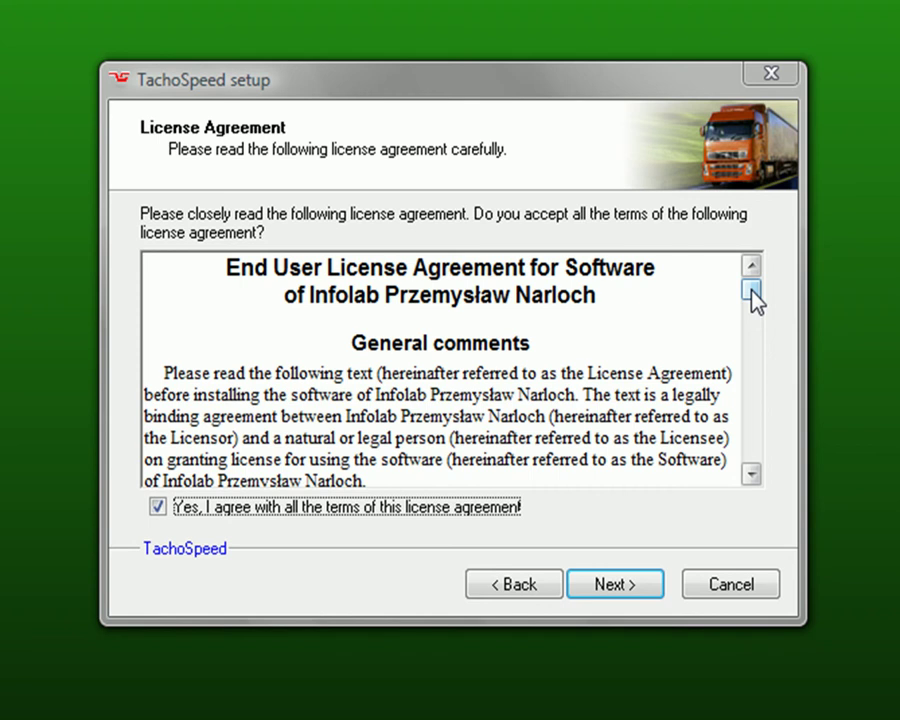
{"action": "left_click_drag", "start_coordinate": [752, 297], "coordinate": [751, 422]}
{"action": "left_click", "coordinate": [615, 585]}
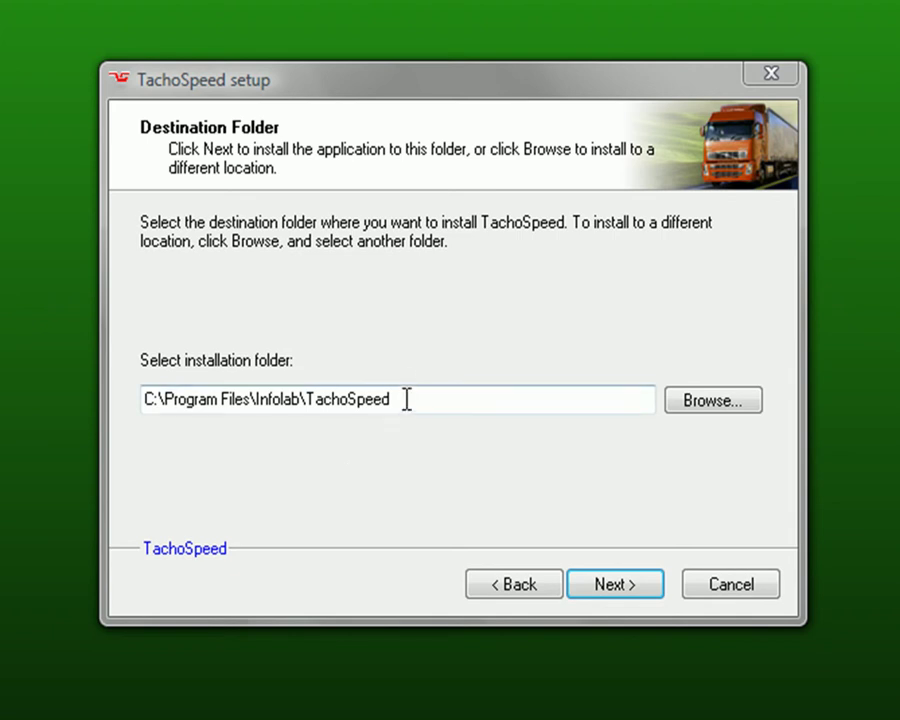
{"action": "left_click_drag", "start_coordinate": [406, 398], "coordinate": [134, 400]}
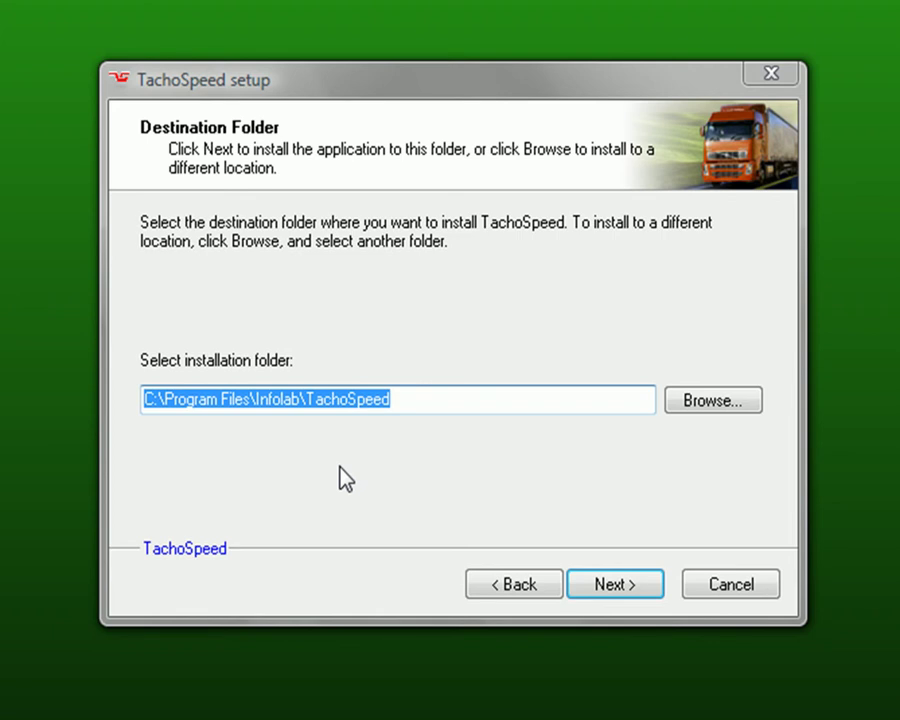
{"action": "left_click", "coordinate": [614, 589]}
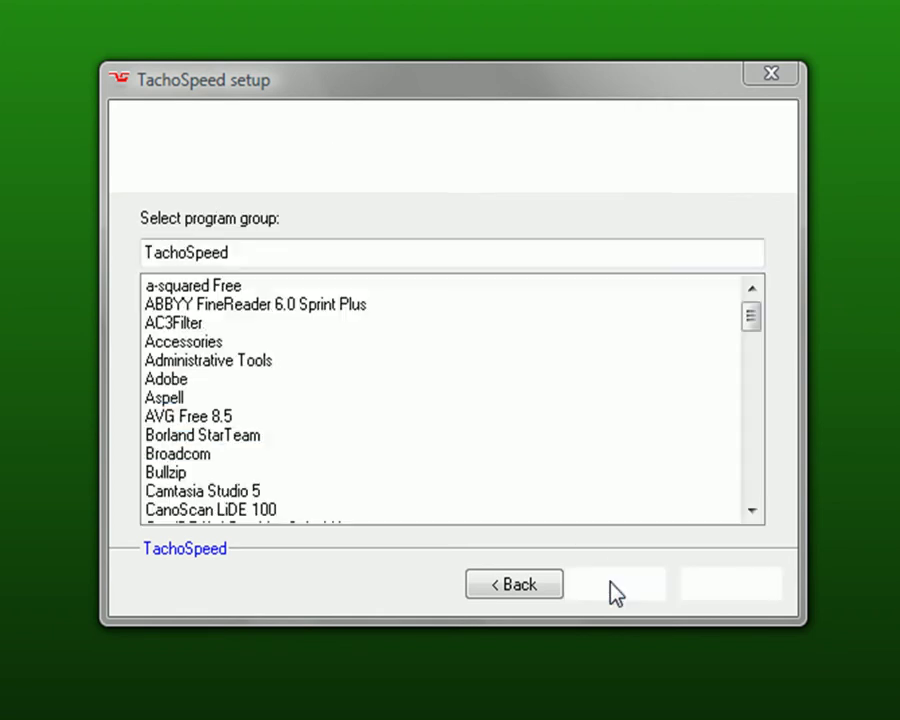
{"action": "left_click", "coordinate": [614, 589]}
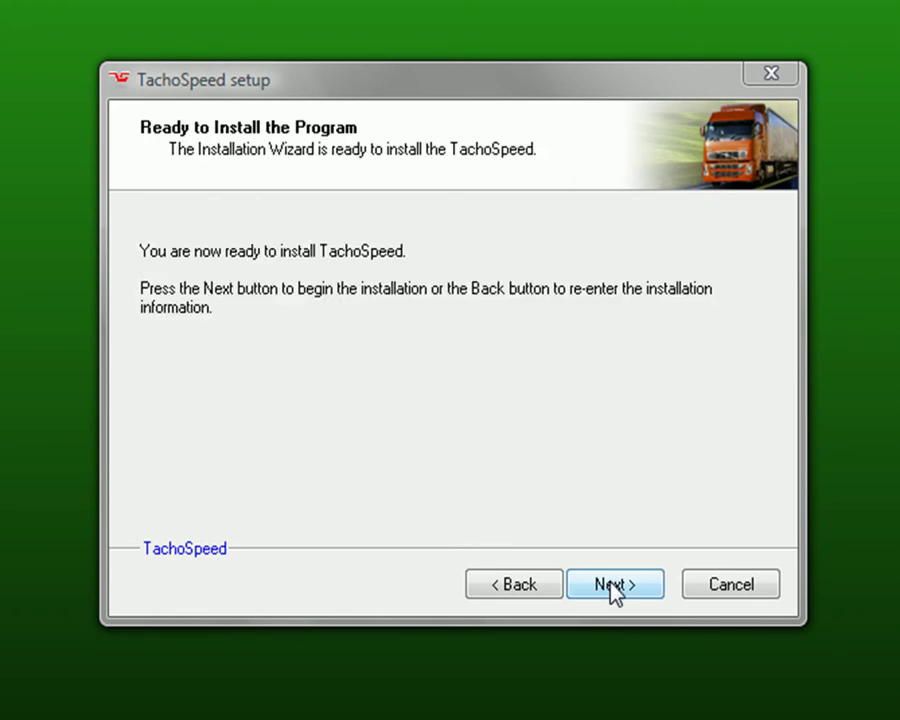
Install TachoSpeed from the Ready to Install page and finish the setup.
{"action": "left_click", "coordinate": [614, 586]}
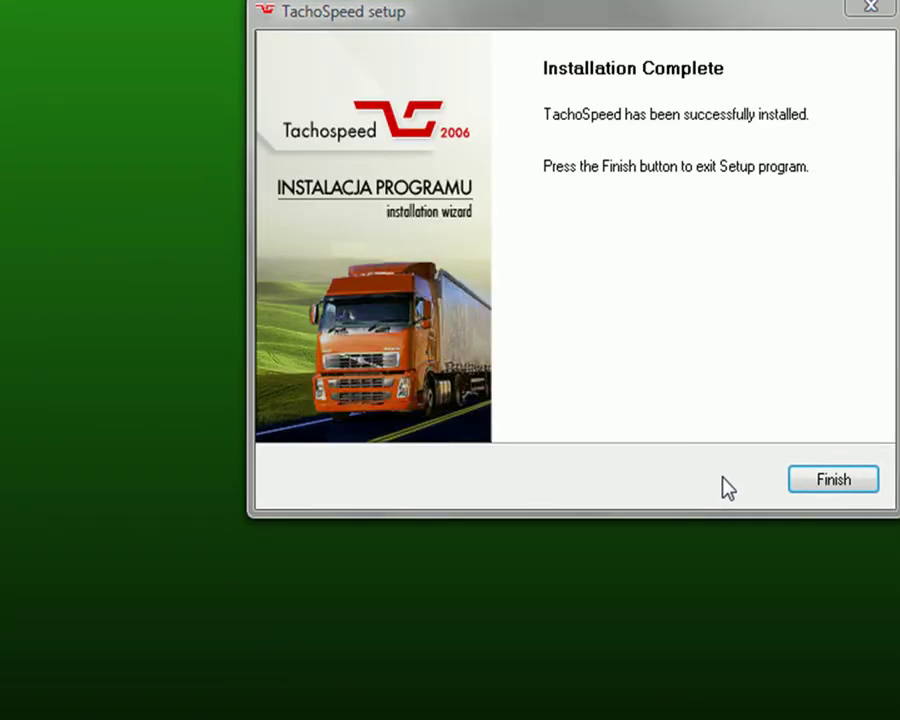
{"action": "left_click", "coordinate": [816, 481]}
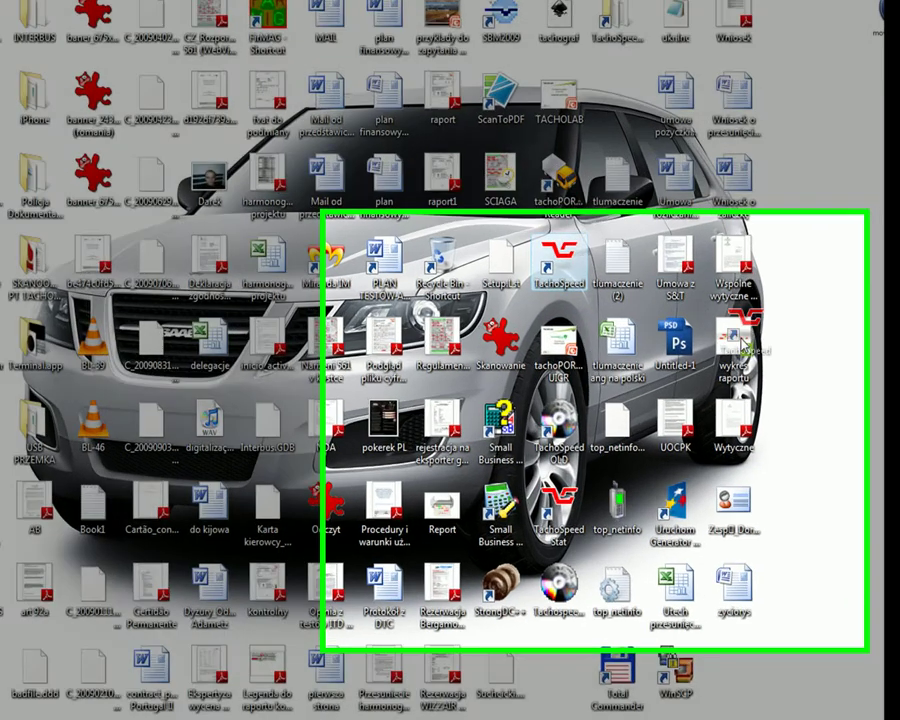
Move the TachoSpeed shortcut next to the other desktop icons and start the program from it.
{"action": "left_click_drag", "start_coordinate": [587, 316], "coordinate": [792, 636]}
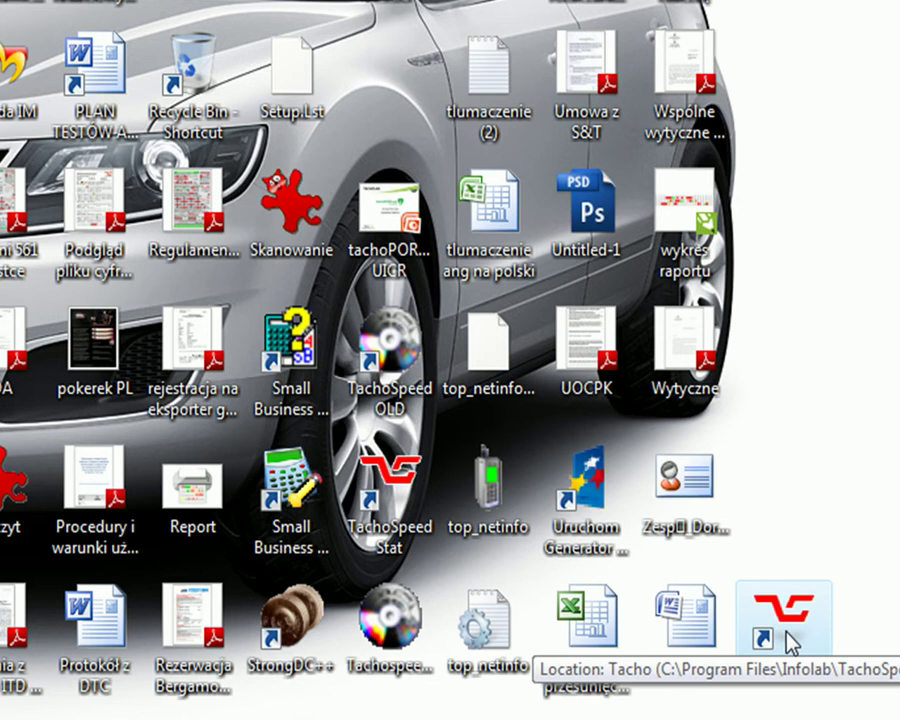
{"action": "double_click", "coordinate": [791, 640]}
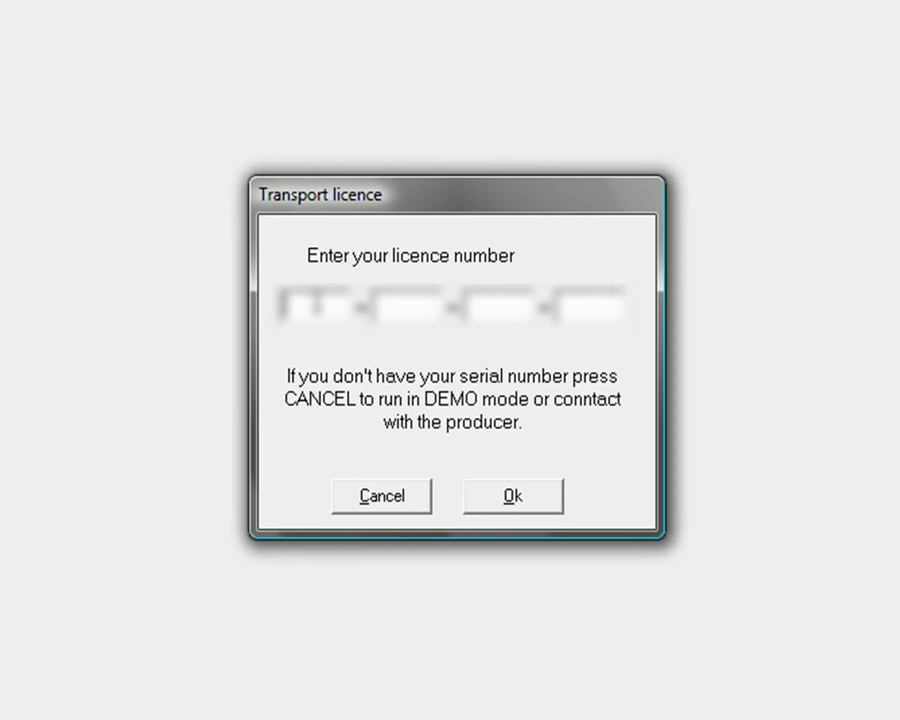
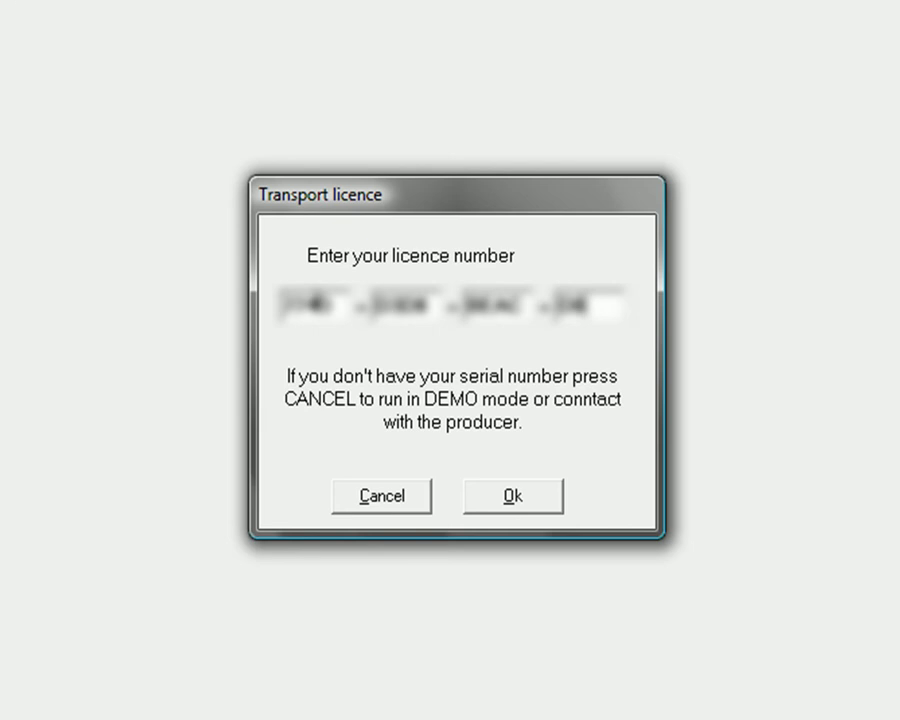
Enter the licence number in the Transport licence dialog's four fields and submit it.
{"action": "key", "text": "Tab"}
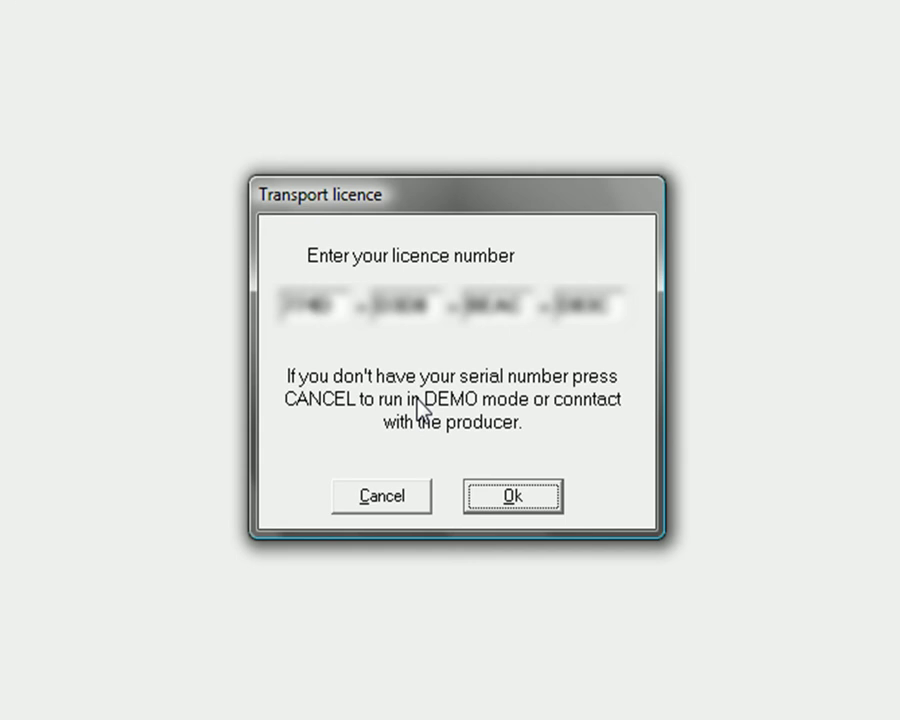
{"action": "left_click", "coordinate": [499, 500]}
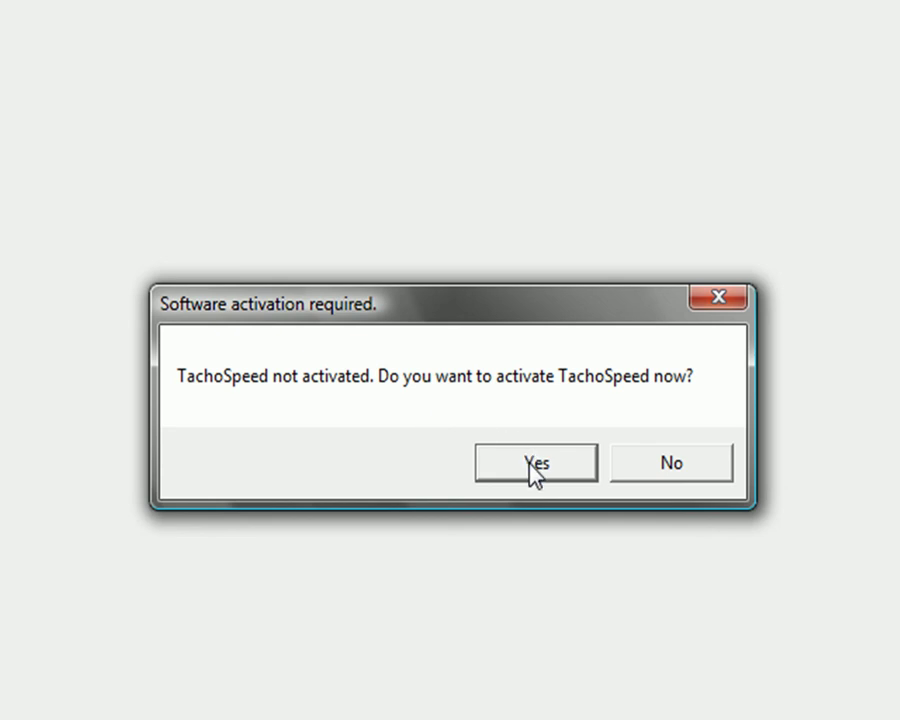
Agree to activation, enter company name Infolab and its tax ID, then choose activation via LAN.
{"action": "left_click", "coordinate": [535, 466]}
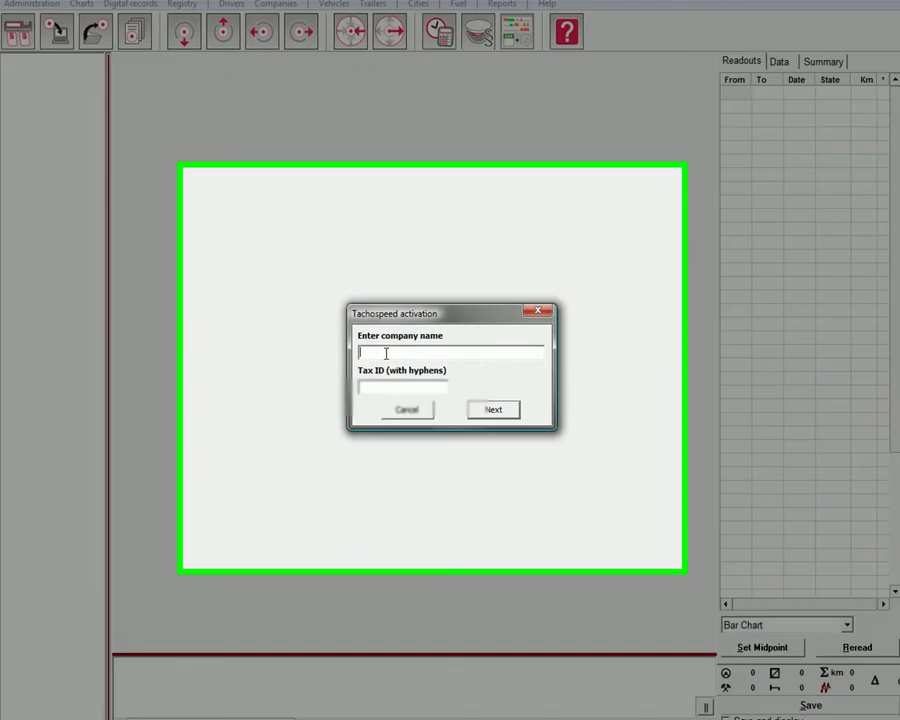
{"action": "type", "text": "Infolab"}
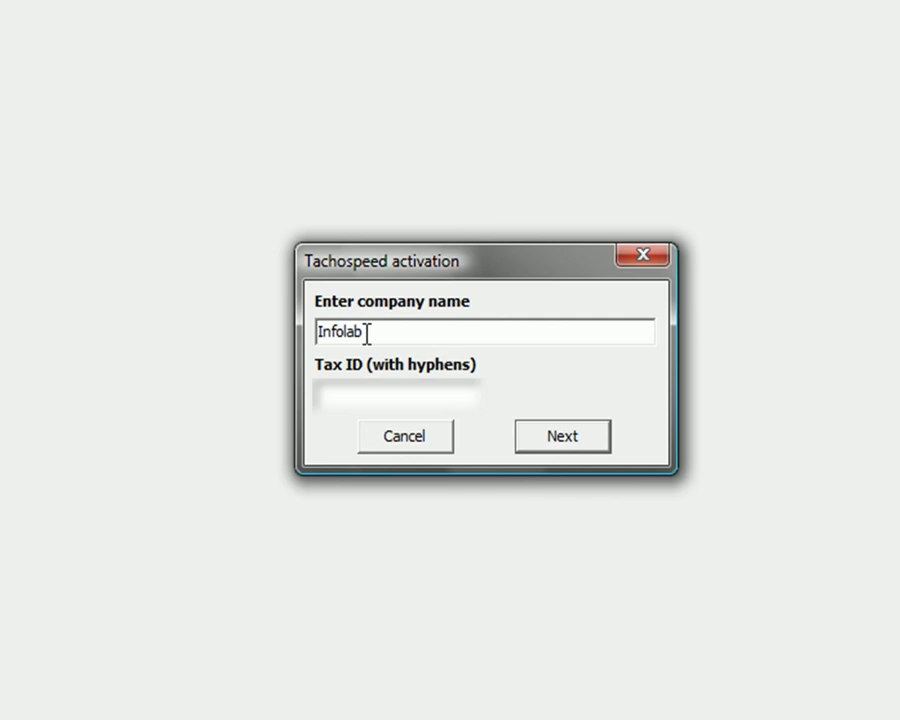
{"action": "key", "text": "Tab"}
{"action": "type", "text": "123"}
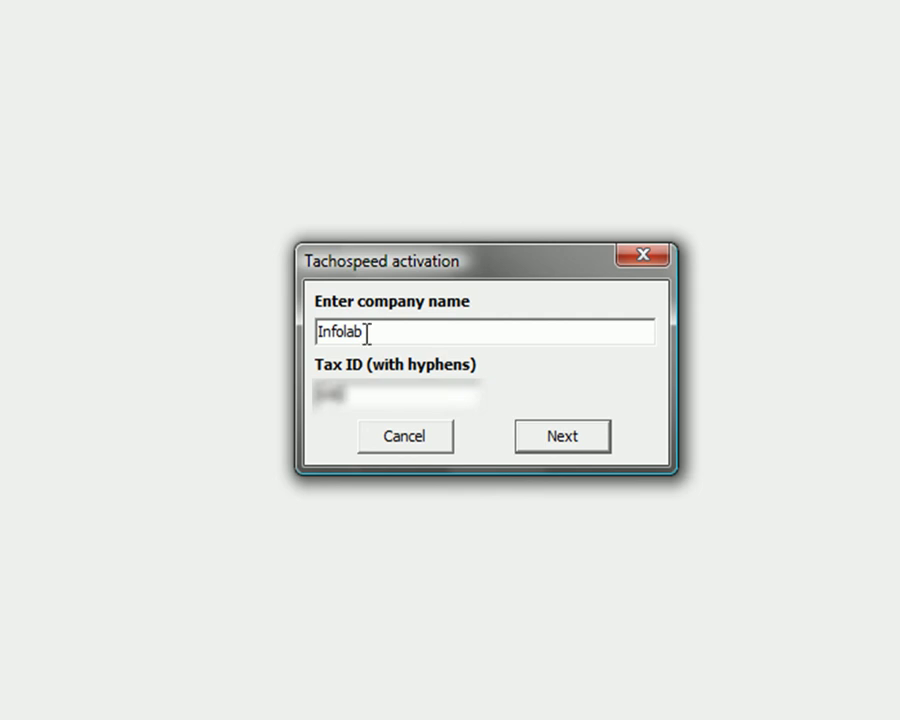
{"action": "type", "text": "-45-67"}
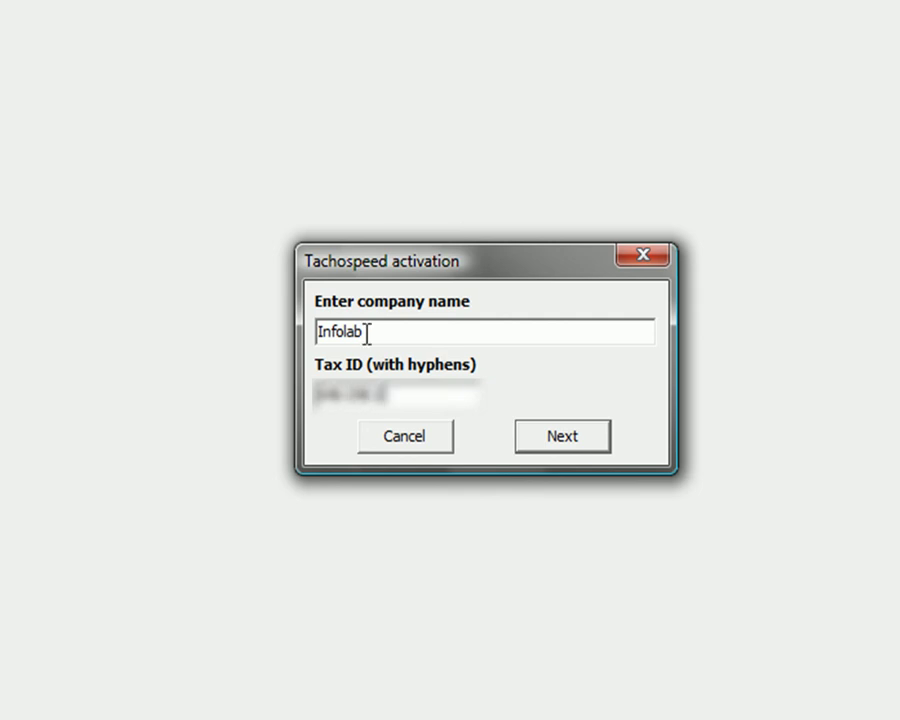
{"action": "type", "text": "-89"}
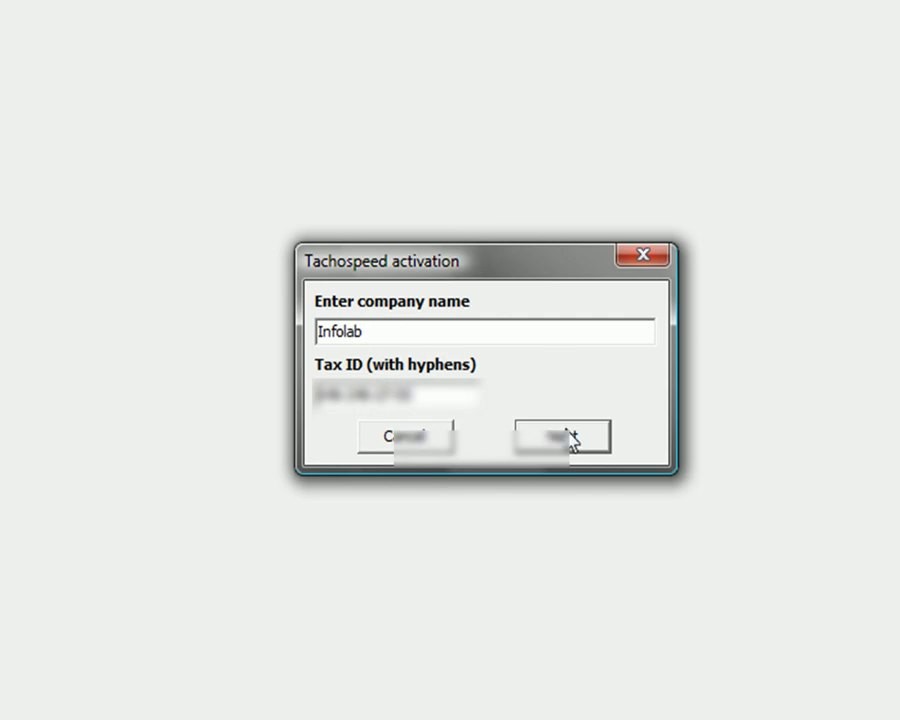
{"action": "left_click", "coordinate": [588, 436]}
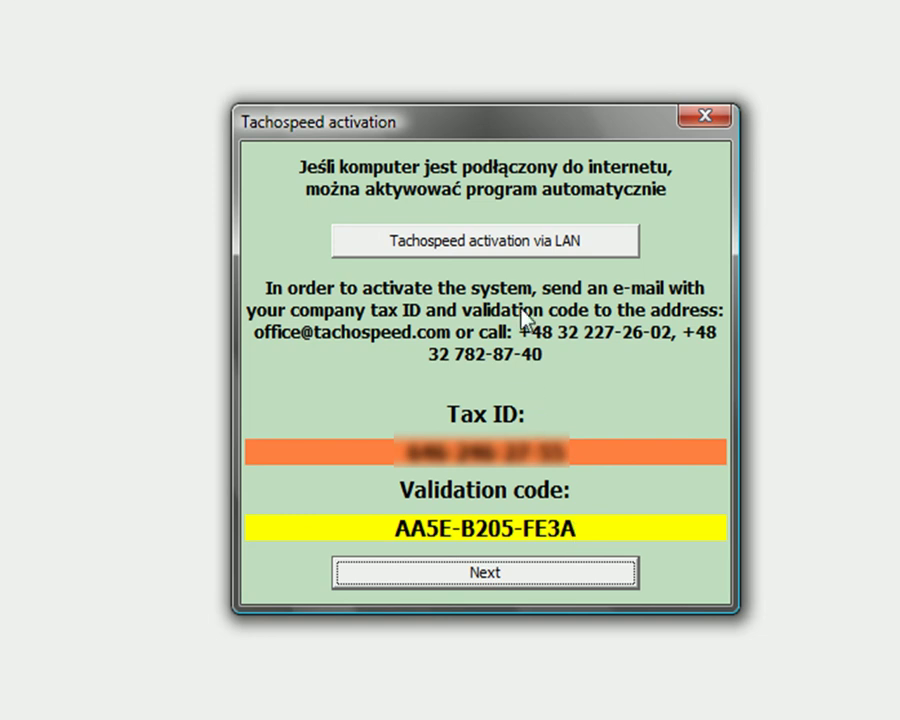
{"action": "left_click", "coordinate": [497, 253]}
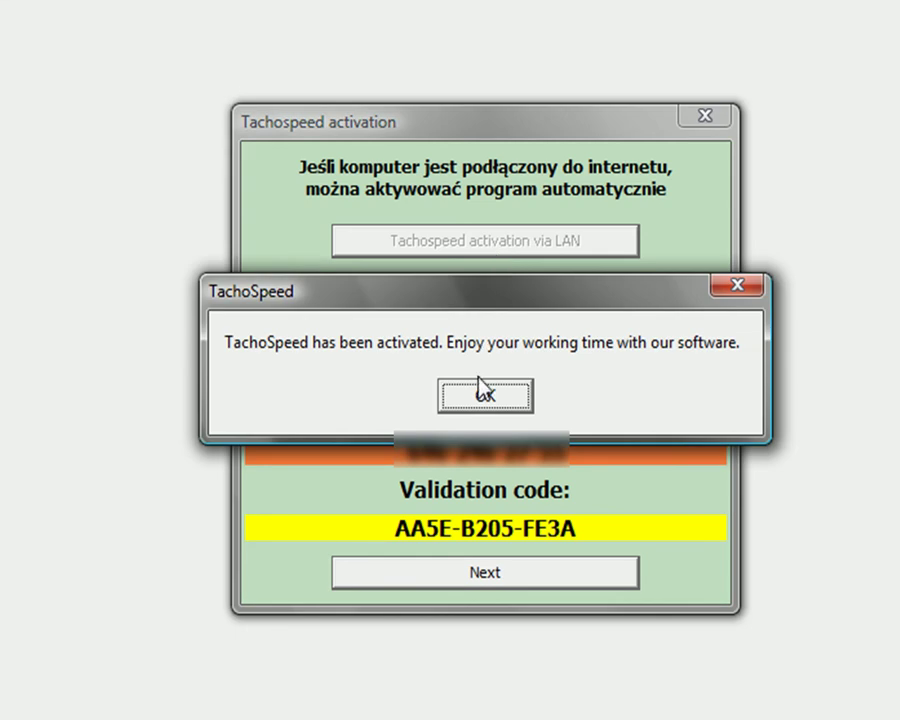
Confirm activation, open the TACHOSPEED.GDB database, dismiss the welcome window and show the Help menu.
{"action": "left_click", "coordinate": [484, 395]}
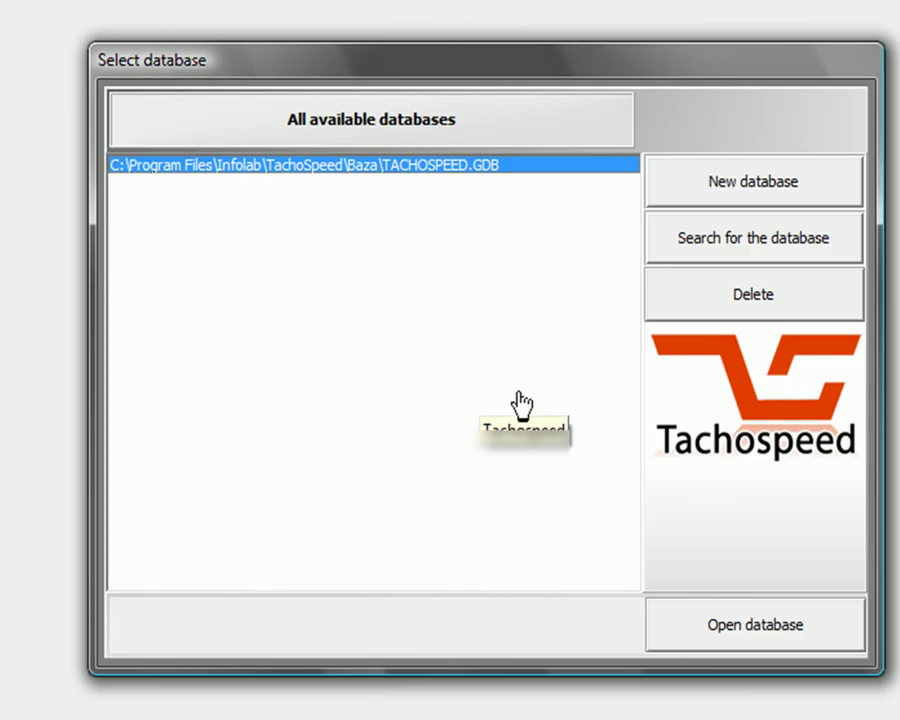
{"action": "left_click", "coordinate": [757, 630]}
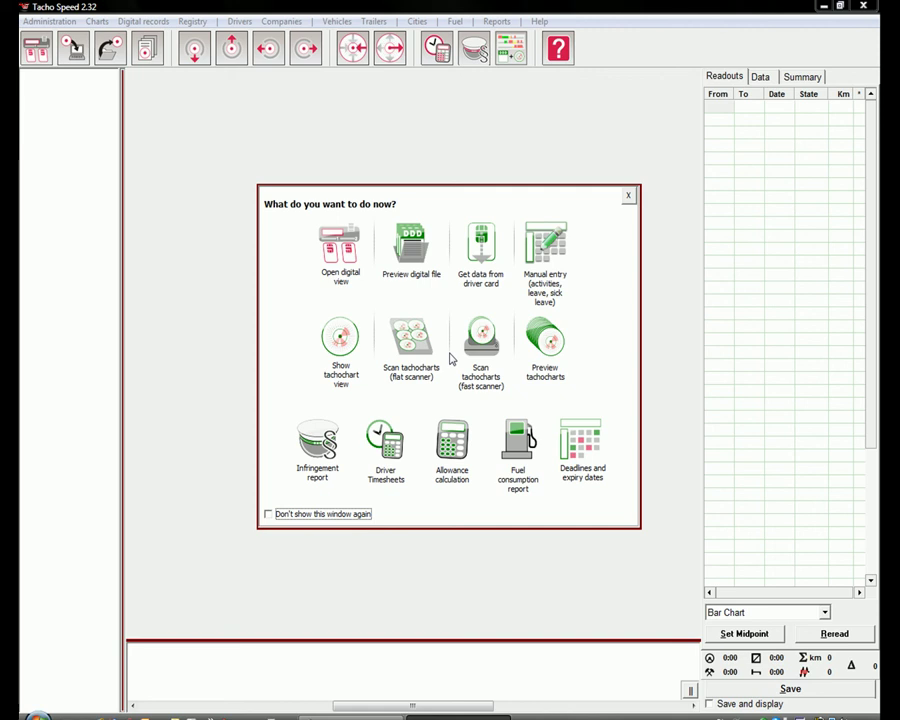
{"action": "left_click", "coordinate": [628, 196]}
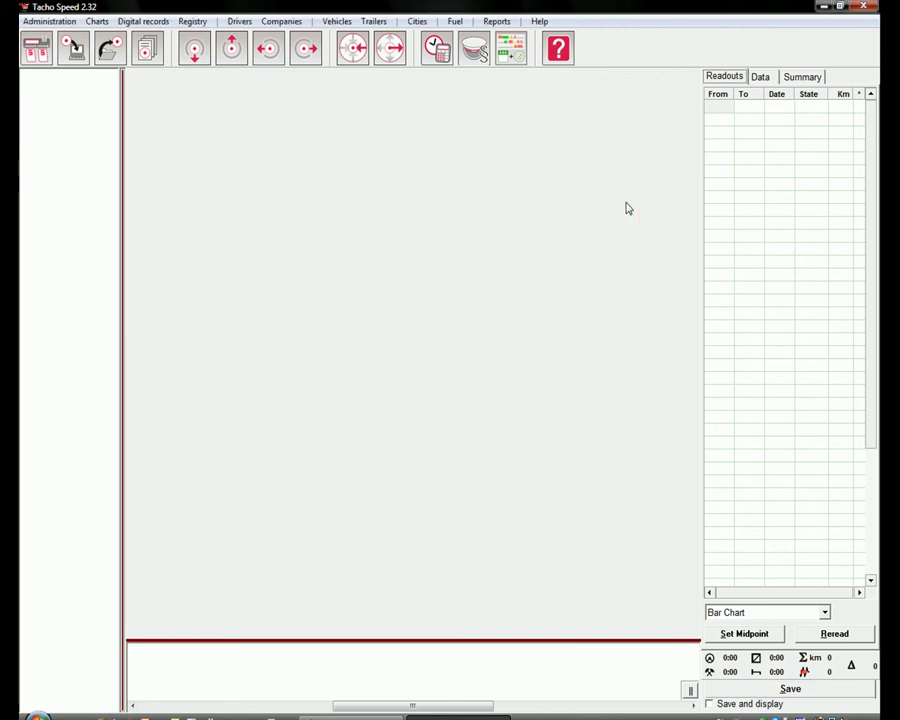
{"action": "left_click", "coordinate": [539, 21]}
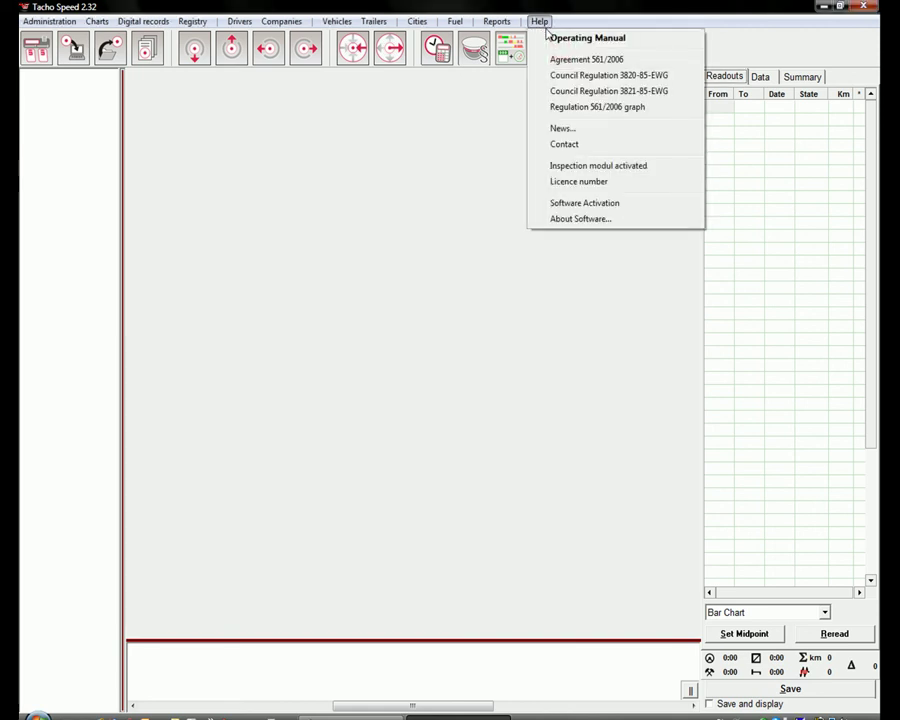